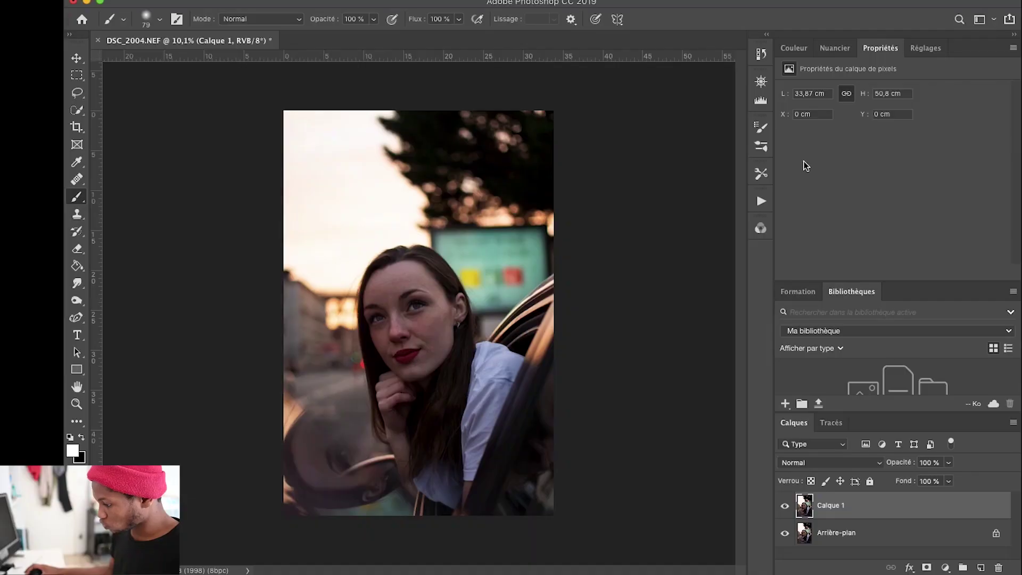
- Add a Curves adjustment layer above Calque 1 and brighten the photo by moving the curve's white point inward along the highlights
{"action": "left_click", "coordinate": [926, 48]}
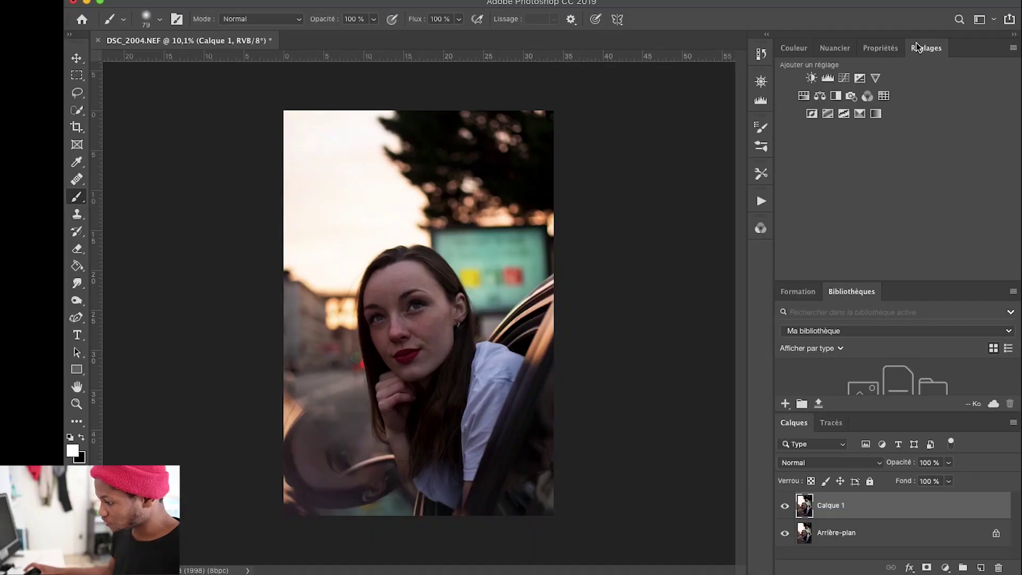
{"action": "left_click", "coordinate": [843, 78]}
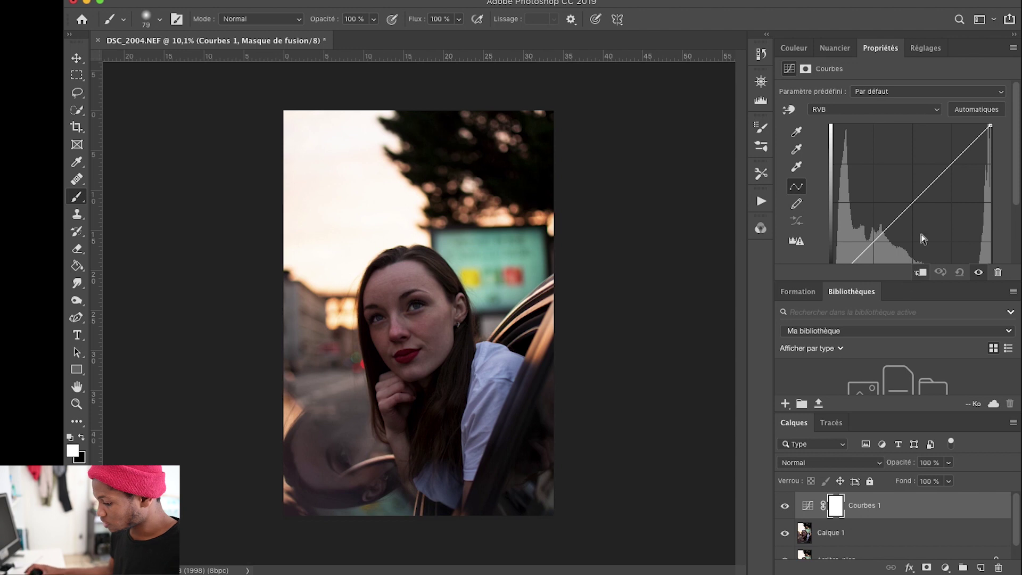
{"action": "scroll", "coordinate": [1017, 148], "scroll_direction": "down", "scroll_amount": 3}
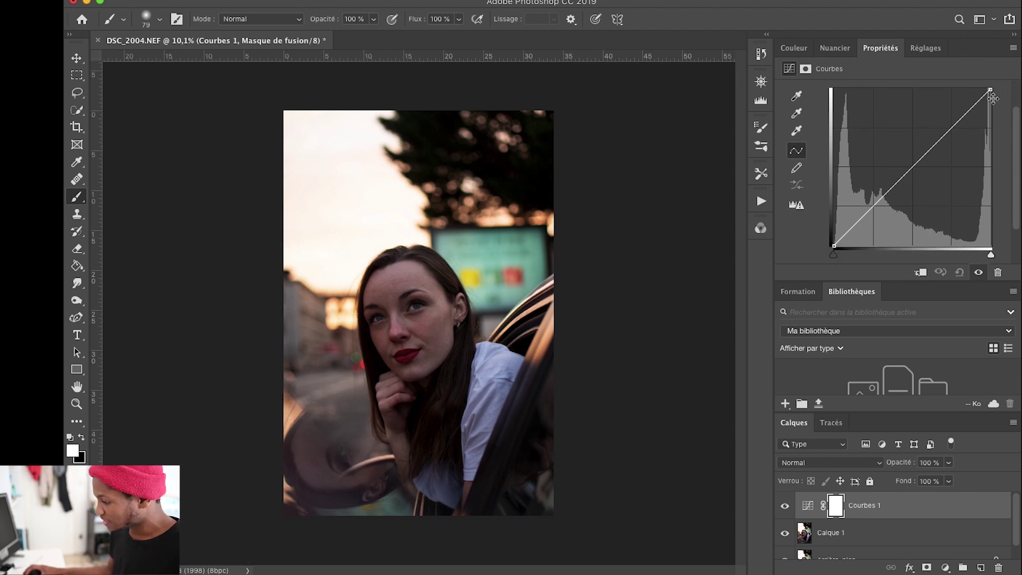
{"action": "left_click", "coordinate": [990, 88]}
{"action": "left_click_drag", "start_coordinate": [990, 89], "coordinate": [944, 55]}
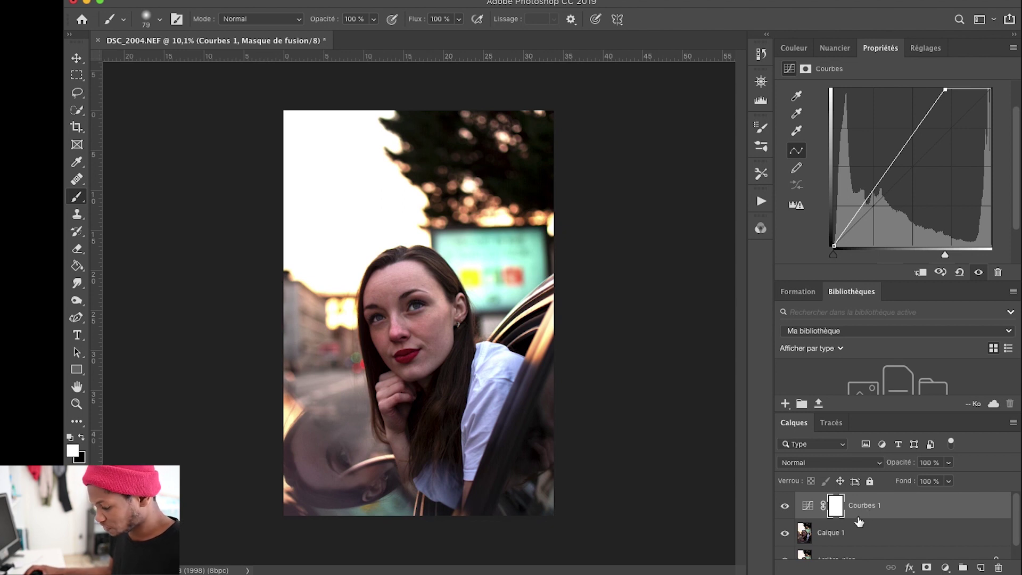
- Invert the brightening Curves layer's mask to black and rename the layer "clair"
{"action": "left_click", "coordinate": [836, 505]}
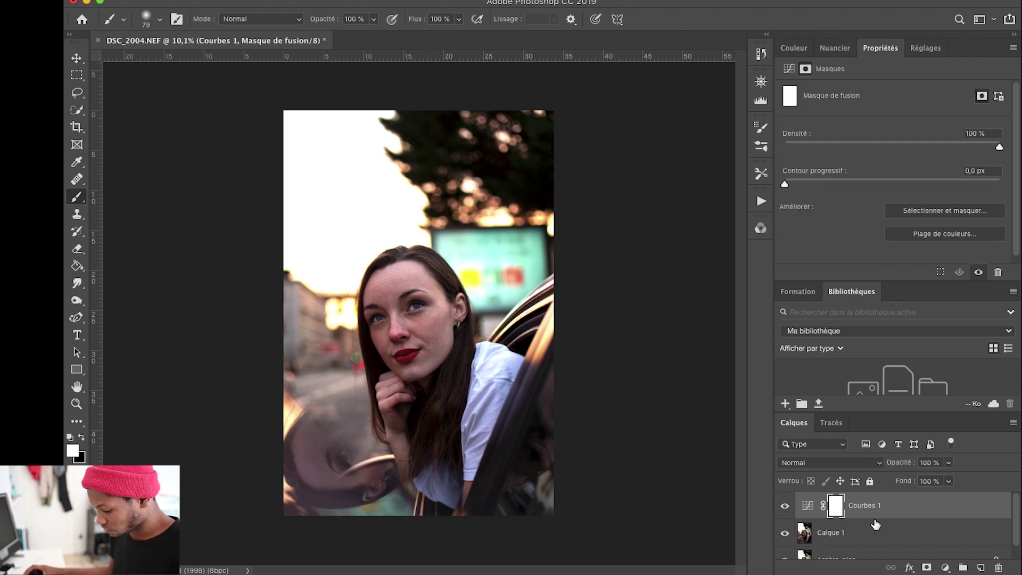
{"action": "key", "text": "super+i"}
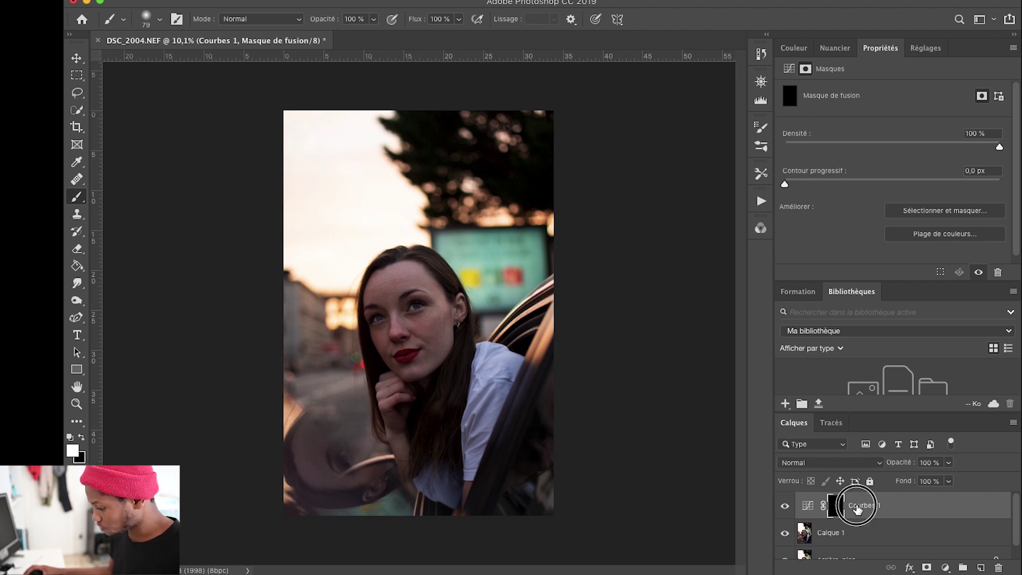
{"action": "left_click", "coordinate": [855, 508]}
{"action": "double_click", "coordinate": [868, 505]}
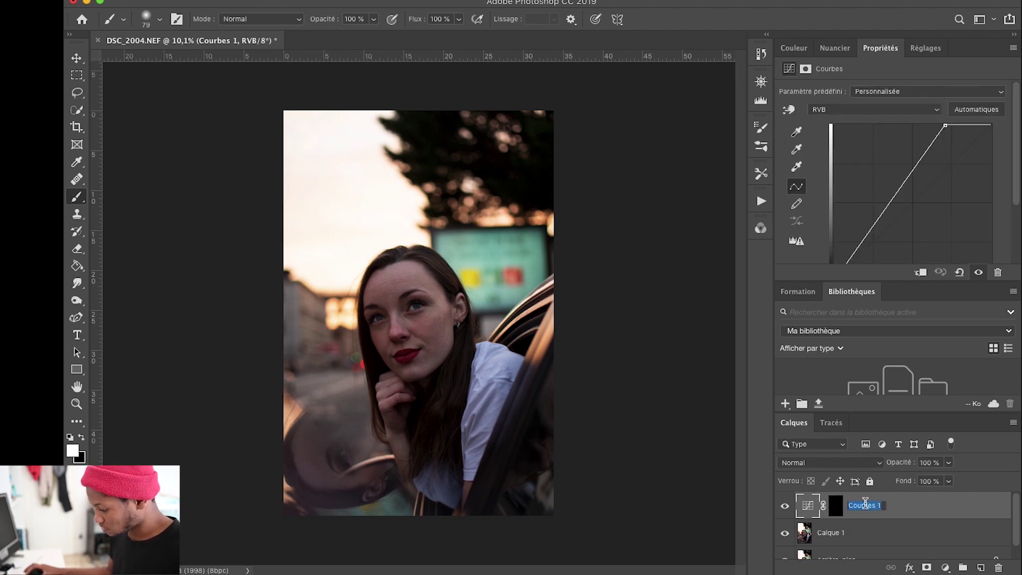
{"action": "key", "text": "BackSpace"}
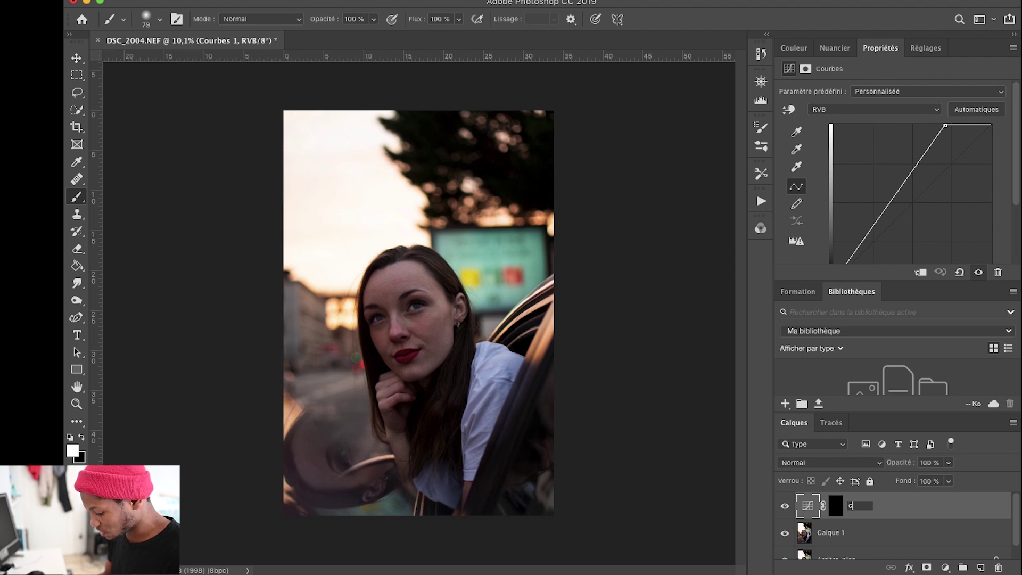
{"action": "key", "text": "Return"}
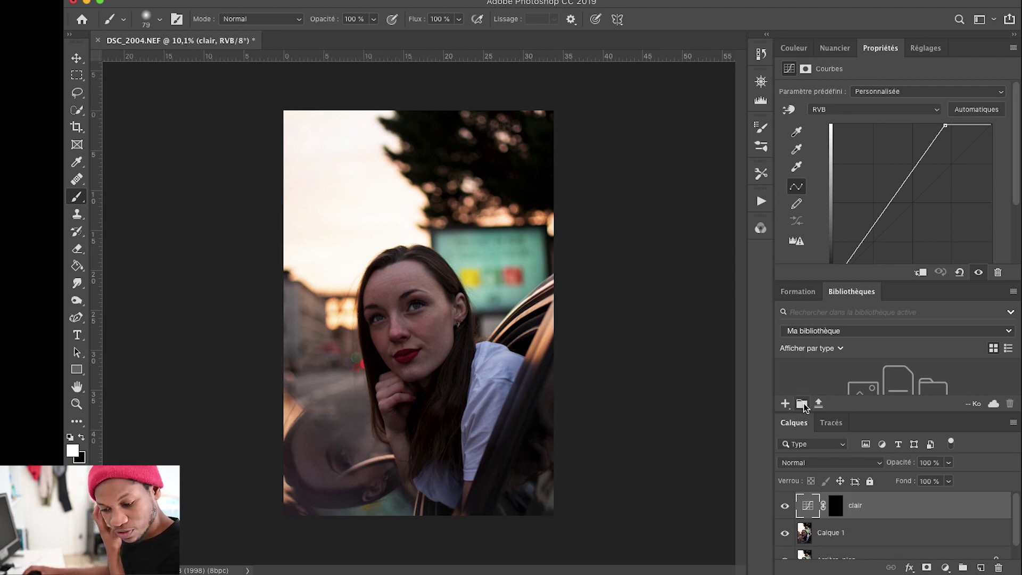
- Add a second Curves adjustment layer above clair and darken the photo by lowering the curve's white point
{"action": "left_click", "coordinate": [925, 48]}
{"action": "left_click", "coordinate": [843, 84]}
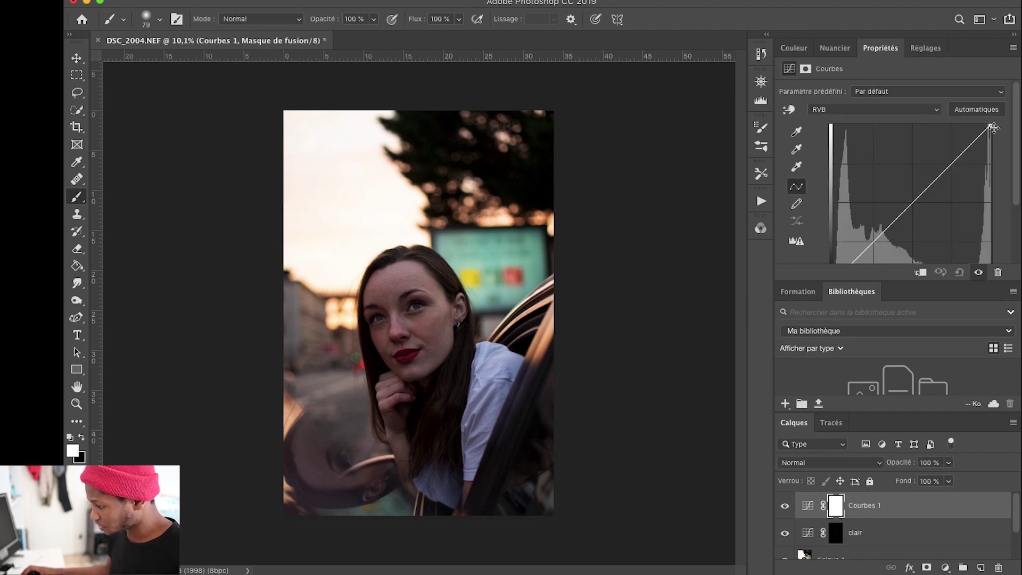
{"action": "left_click_drag", "start_coordinate": [991, 123], "coordinate": [990, 178]}
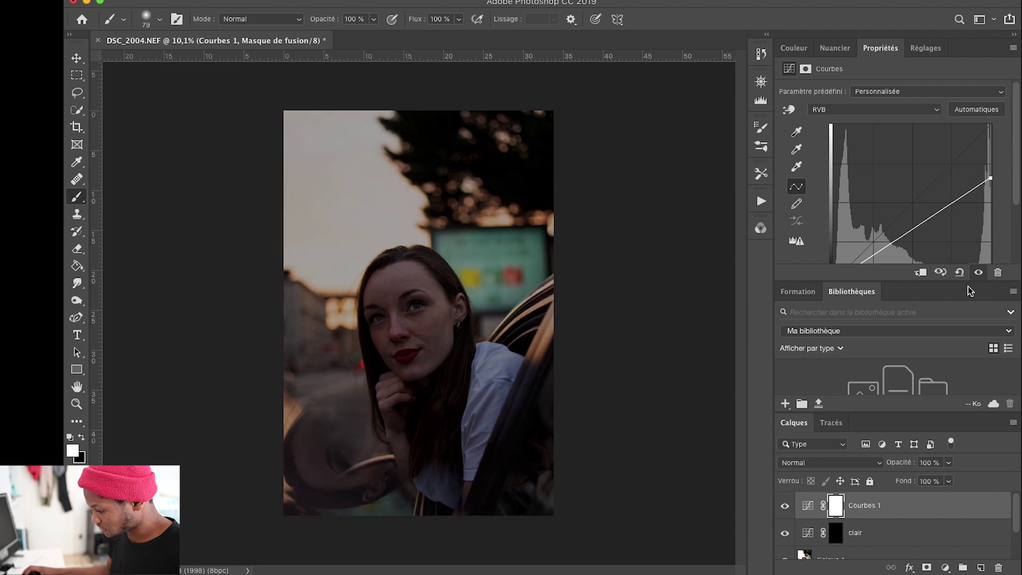
- Rename the darkening Curves layer "black" and invert its mask to black
{"action": "double_click", "coordinate": [876, 511]}
{"action": "type", "text": "black"}
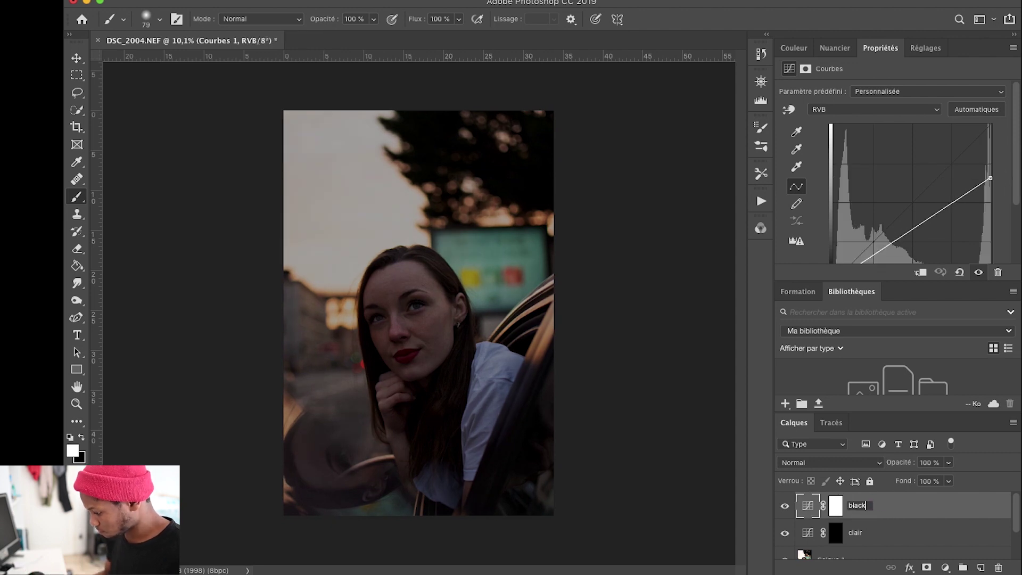
{"action": "key", "text": "Return"}
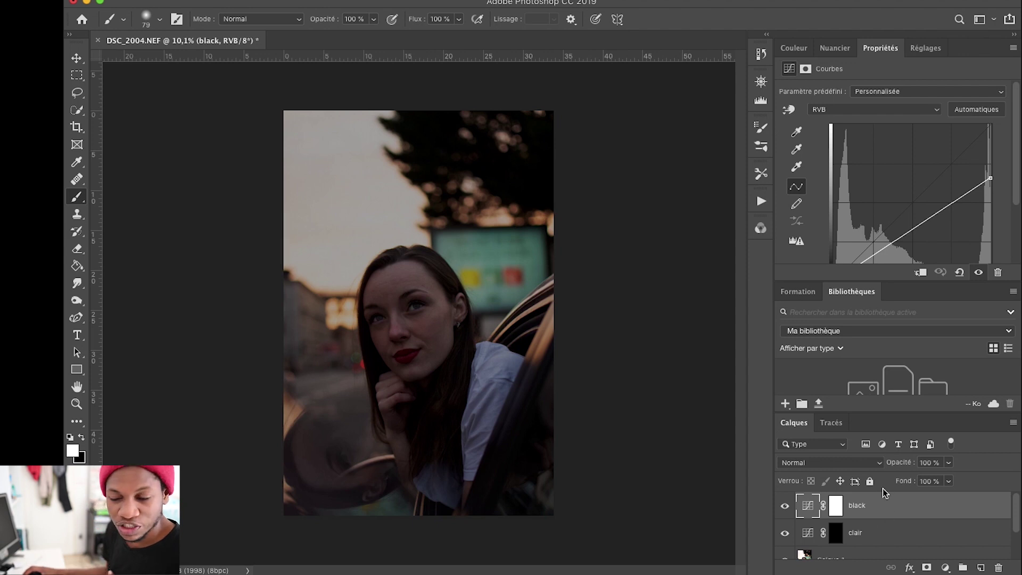
{"action": "left_click", "coordinate": [837, 508]}
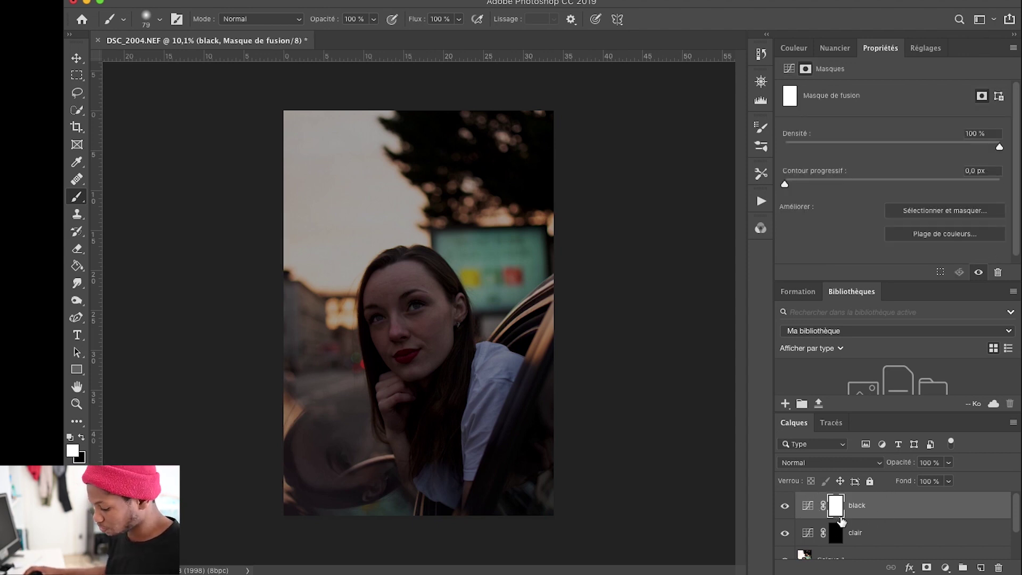
{"action": "key", "text": "super+i"}
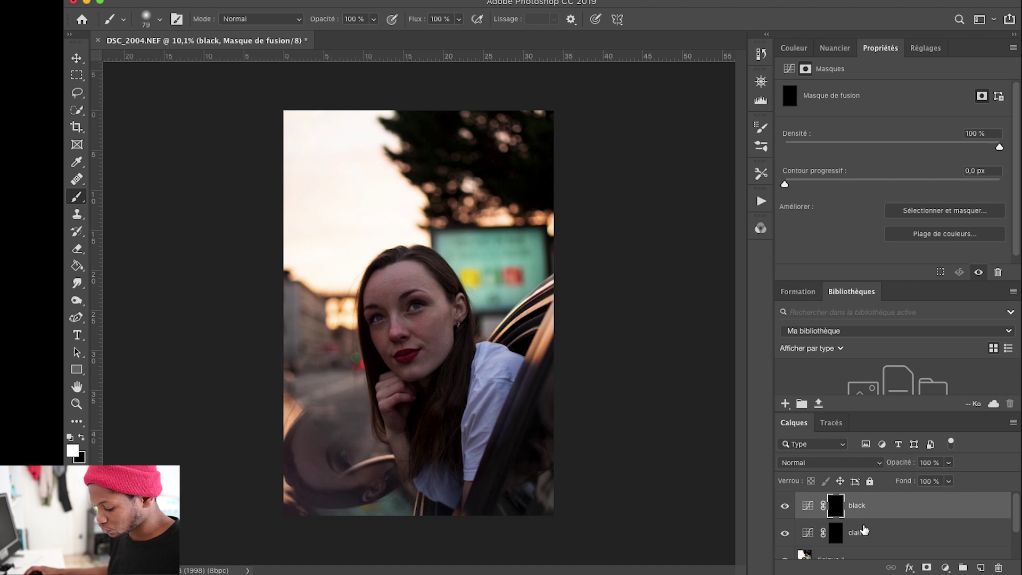
- Group the black and clair layers, check the group's visibility, and expand the group
{"action": "left_click", "coordinate": [886, 533], "text": "shift"}
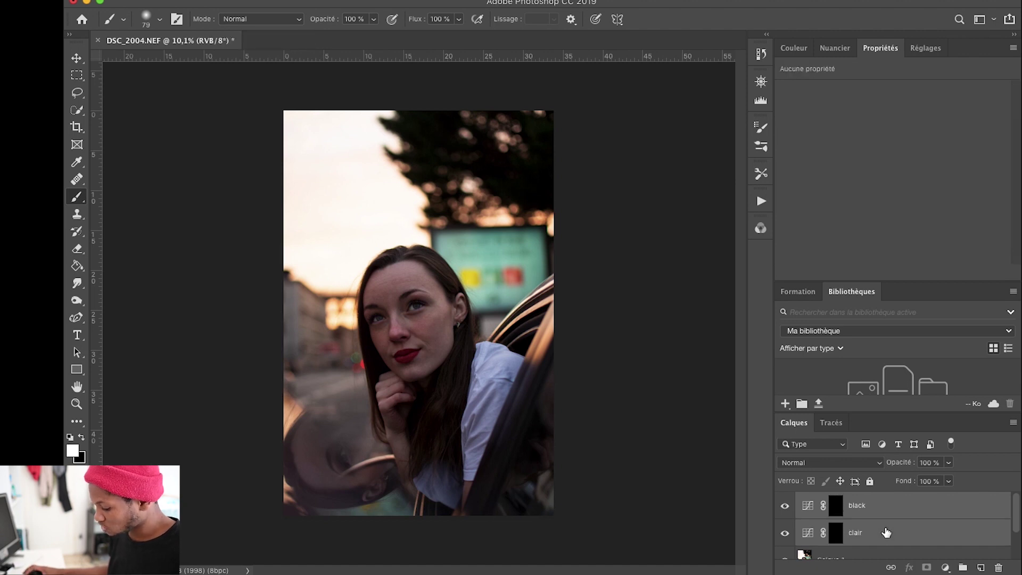
{"action": "key", "text": "super+g"}
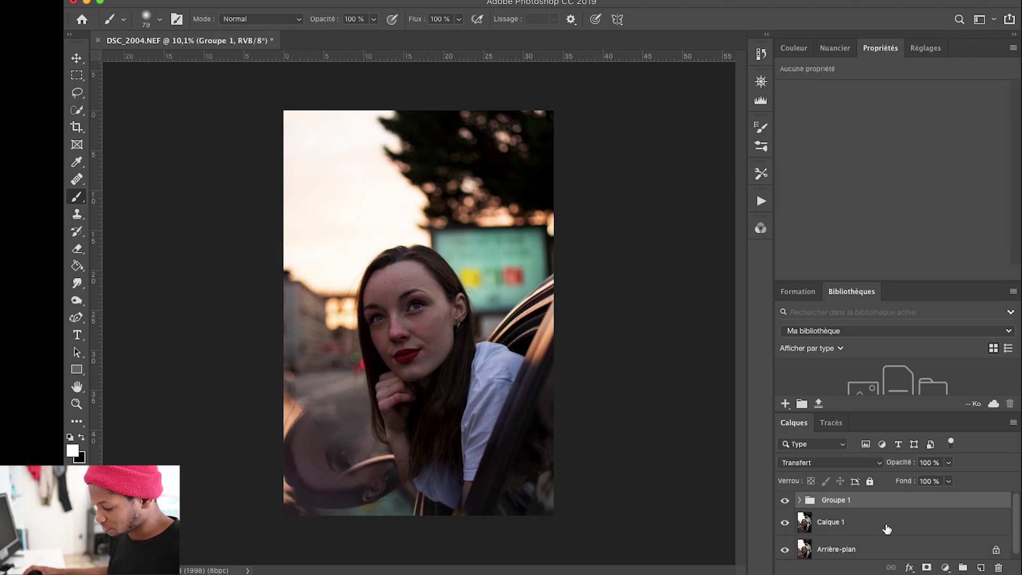
{"action": "left_click", "coordinate": [785, 502]}
{"action": "left_click", "coordinate": [784, 502]}
{"action": "left_click", "coordinate": [784, 501]}
{"action": "left_click", "coordinate": [799, 501]}
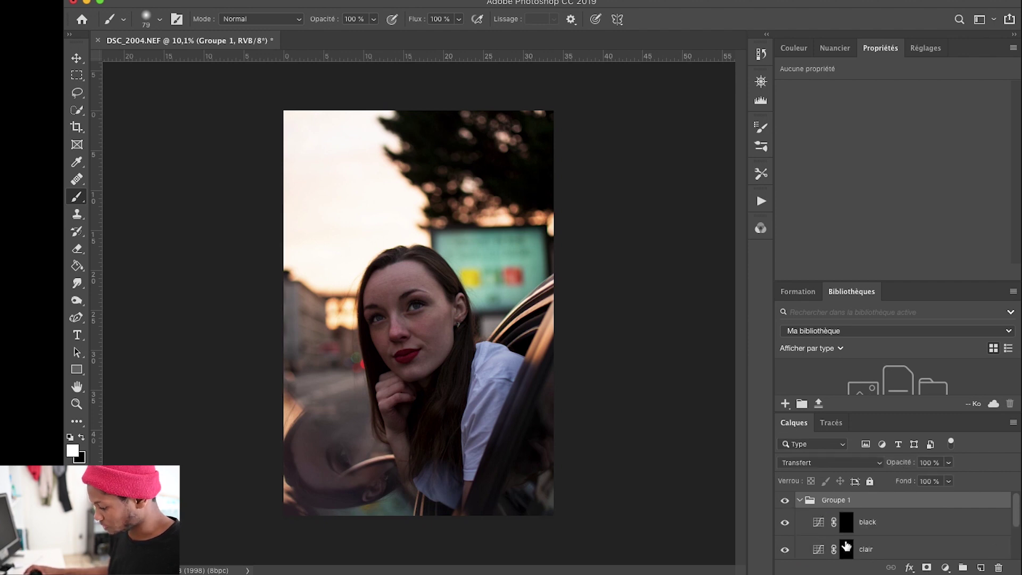
- Select the clair layer's mask and set the soft round brush to 136 px for working on the face in white
{"action": "left_click", "coordinate": [846, 546]}
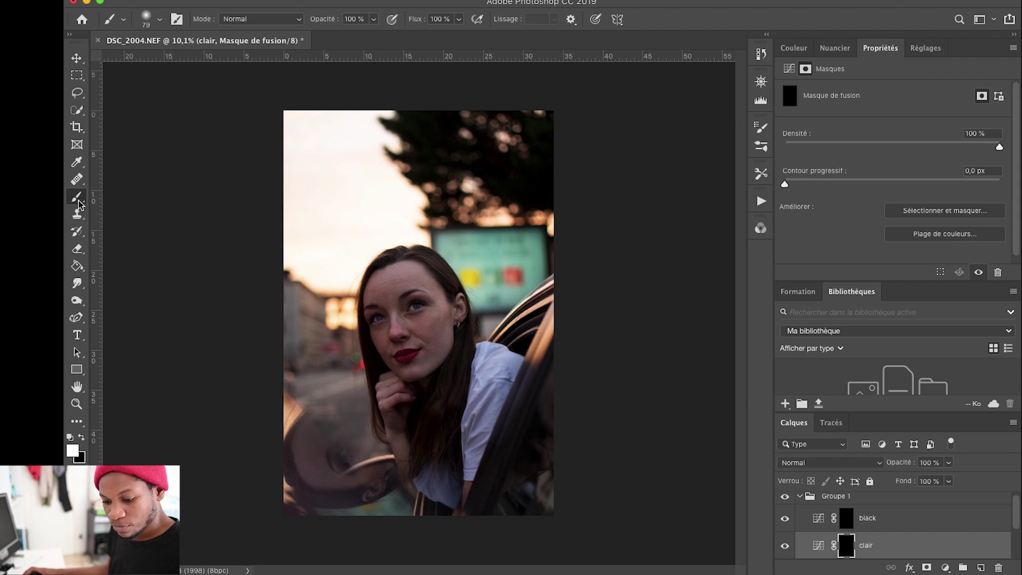
{"action": "left_click", "coordinate": [81, 436]}
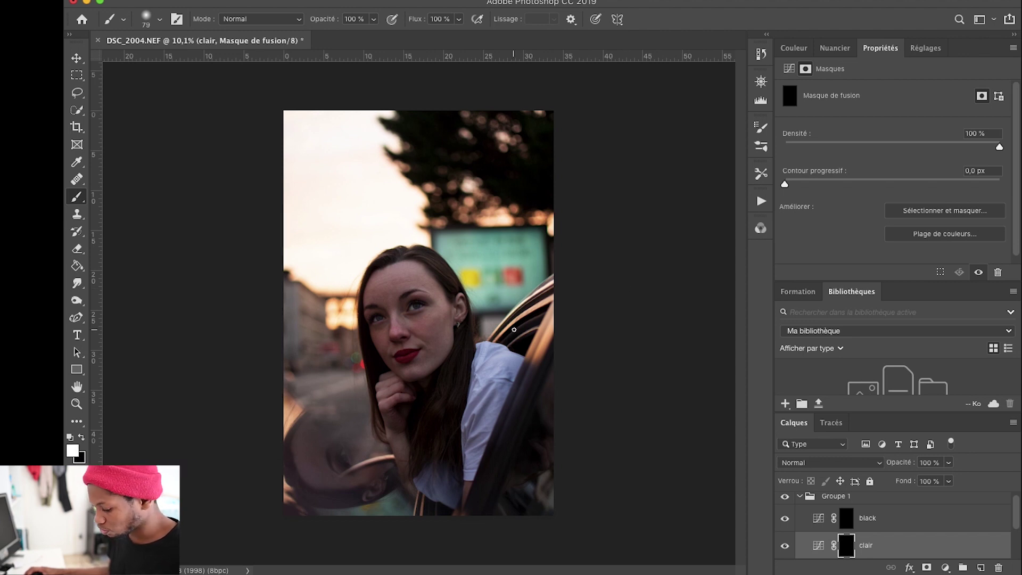
{"action": "scroll", "coordinate": [515, 348], "scroll_direction": "up", "scroll_amount": 10}
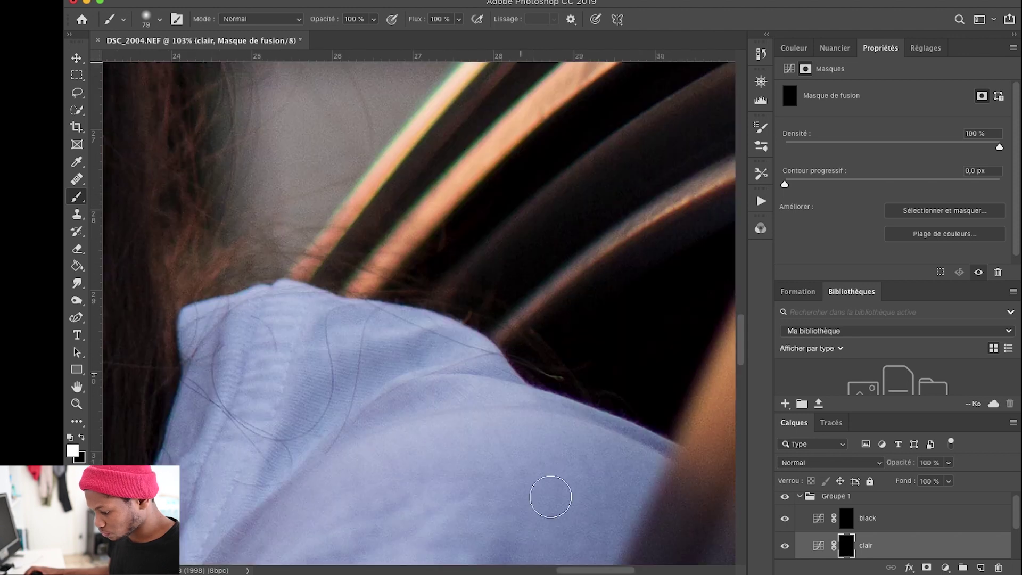
{"action": "scroll", "coordinate": [564, 497], "scroll_direction": "down", "scroll_amount": 4}
{"action": "left_click_drag", "start_coordinate": [570, 571], "coordinate": [520, 571]}
{"action": "scroll", "coordinate": [569, 459], "scroll_direction": "down", "scroll_amount": 1}
{"action": "scroll", "coordinate": [569, 460], "scroll_direction": "down", "scroll_amount": 1}
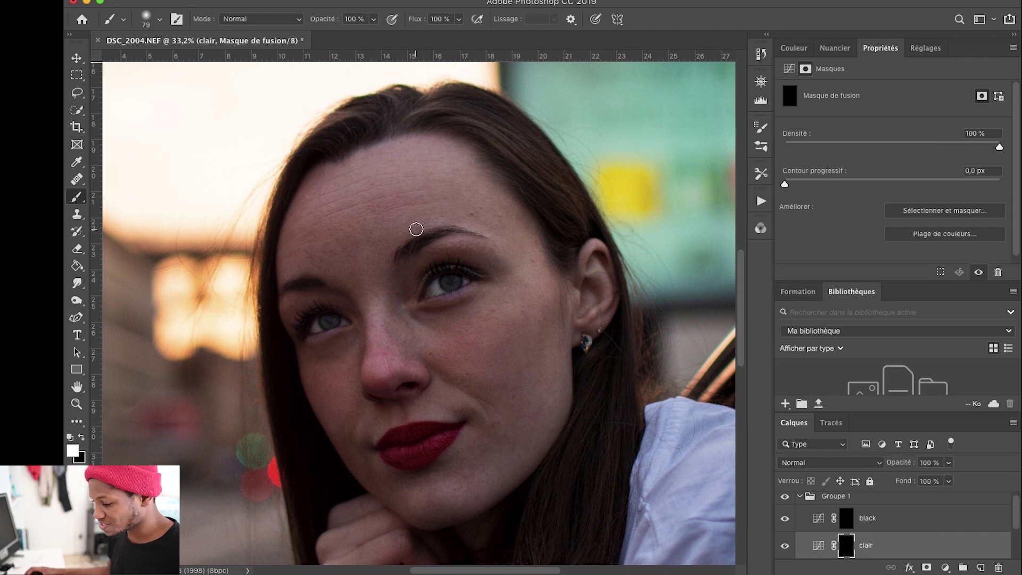
{"action": "scroll", "coordinate": [411, 233], "scroll_direction": "down", "scroll_amount": 2}
{"action": "right_click", "coordinate": [493, 230]}
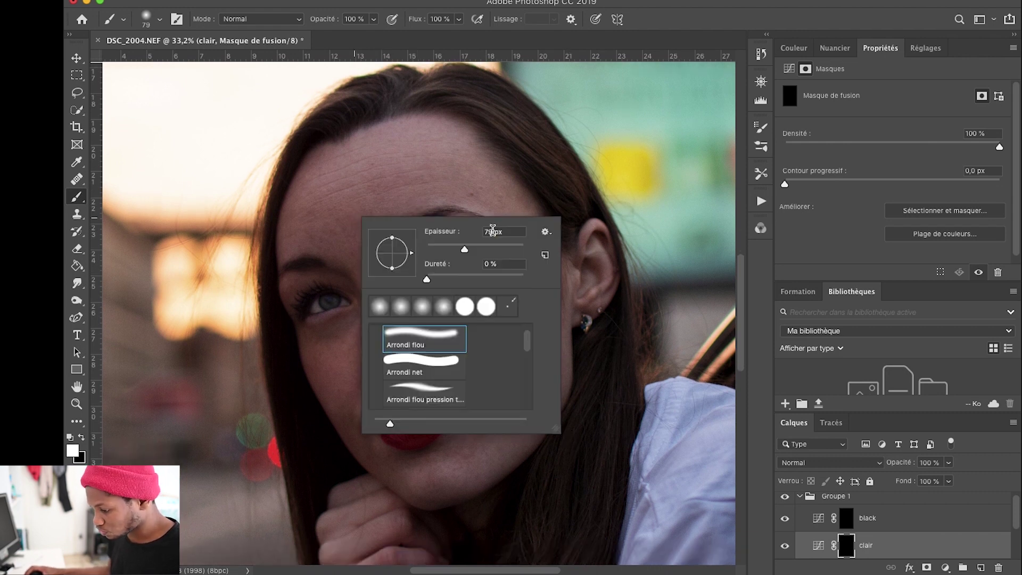
{"action": "left_click_drag", "start_coordinate": [460, 248], "coordinate": [476, 249]}
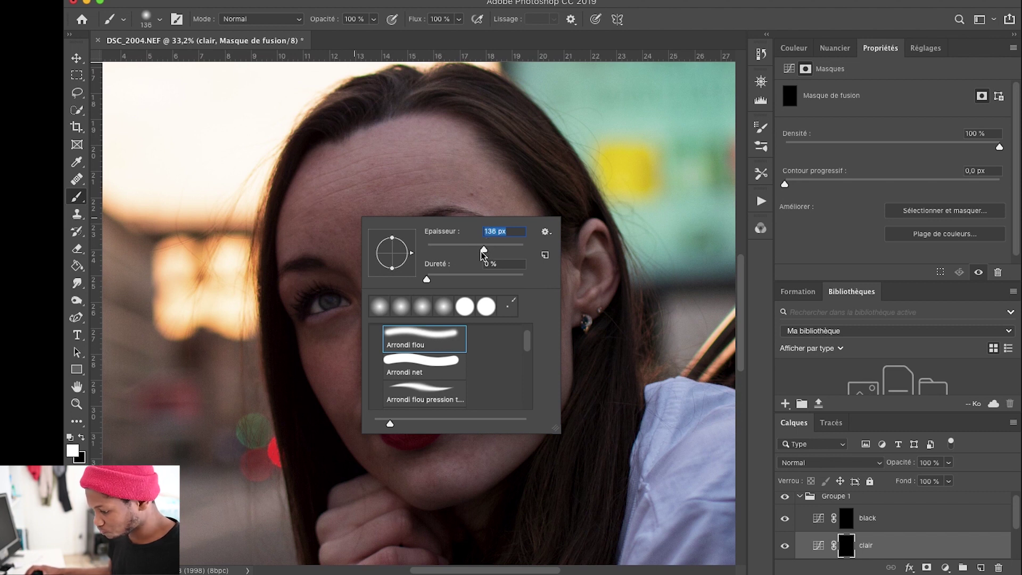
{"action": "left_click", "coordinate": [314, 211]}
- Paint highlights in white on the clair mask over the central forehead, nose bridge, both cheeks and chin
{"action": "left_click_drag", "start_coordinate": [377, 202], "coordinate": [411, 189]}
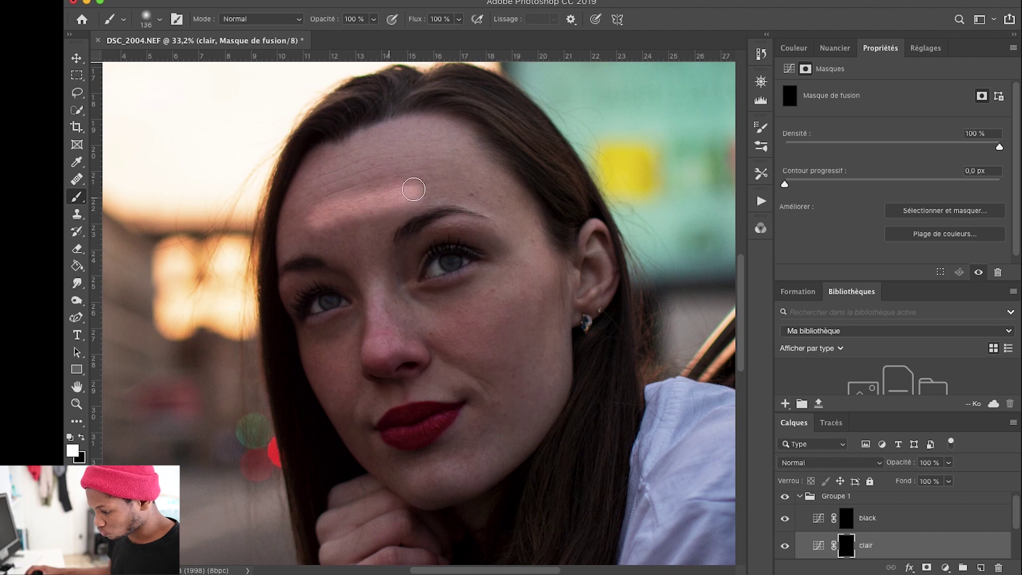
{"action": "left_click_drag", "start_coordinate": [372, 257], "coordinate": [383, 338]}
{"action": "mouse_move", "coordinate": [456, 325]}
{"action": "left_mouse_down"}
{"action": "mouse_move", "coordinate": [504, 308]}
{"action": "mouse_move", "coordinate": [521, 314]}
{"action": "left_mouse_up"}
{"action": "left_click_drag", "start_coordinate": [325, 369], "coordinate": [347, 383]}
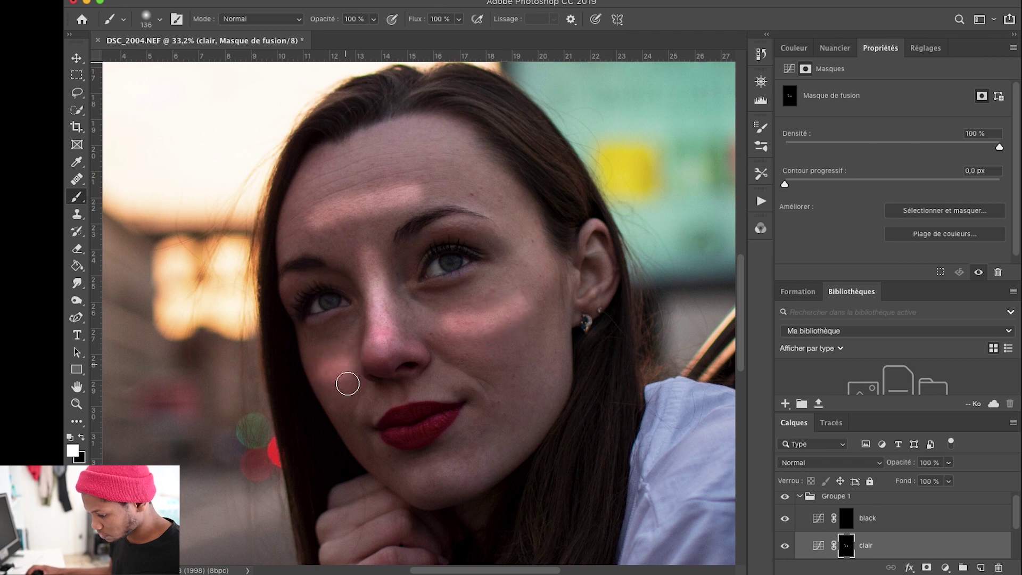
{"action": "left_click_drag", "start_coordinate": [422, 484], "coordinate": [447, 475]}
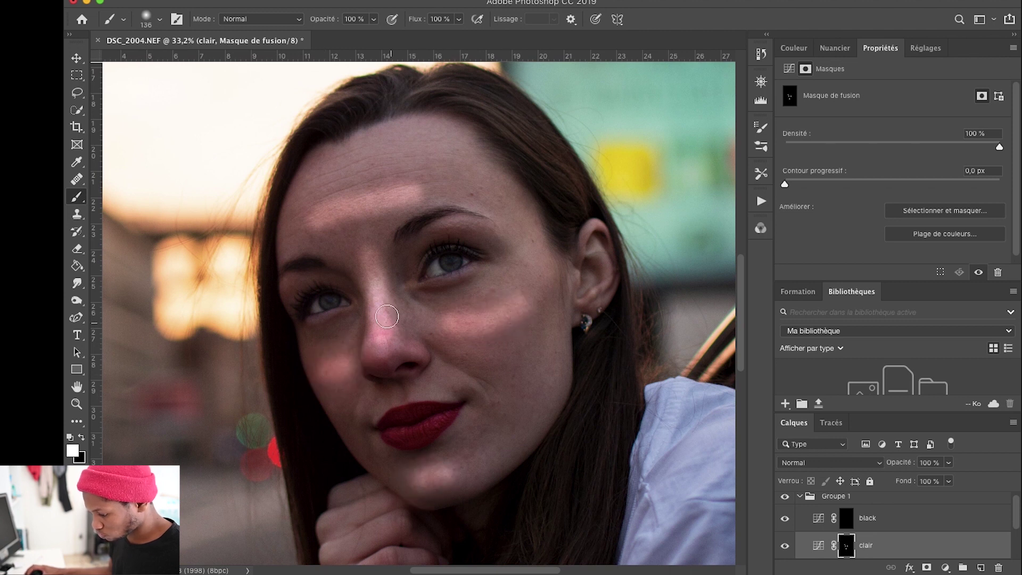
{"action": "mouse_move", "coordinate": [339, 232]}
{"action": "left_mouse_down"}
{"action": "mouse_move", "coordinate": [315, 221]}
{"action": "mouse_move", "coordinate": [379, 199]}
{"action": "left_mouse_up"}
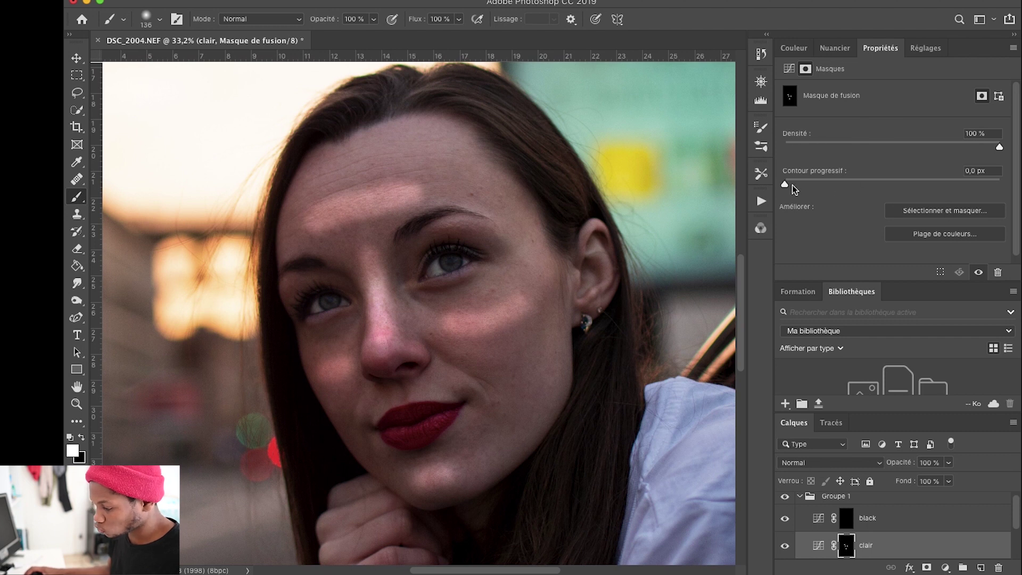
- Feather the clair mask to 99.4 px and toggle the layer's visibility to compare the highlights
{"action": "left_click_drag", "start_coordinate": [784, 184], "coordinate": [923, 185]}
{"action": "left_click", "coordinate": [785, 546]}
{"action": "left_click", "coordinate": [784, 546]}
{"action": "left_click", "coordinate": [785, 546]}
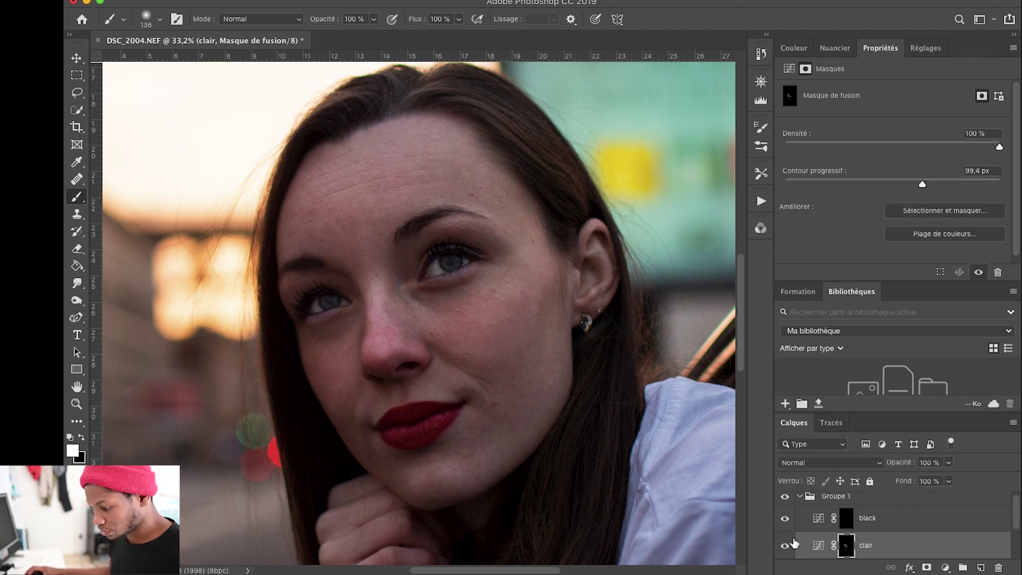
- Select the black layer's mask and reduce the brush size to 93 px
{"action": "left_click", "coordinate": [846, 521]}
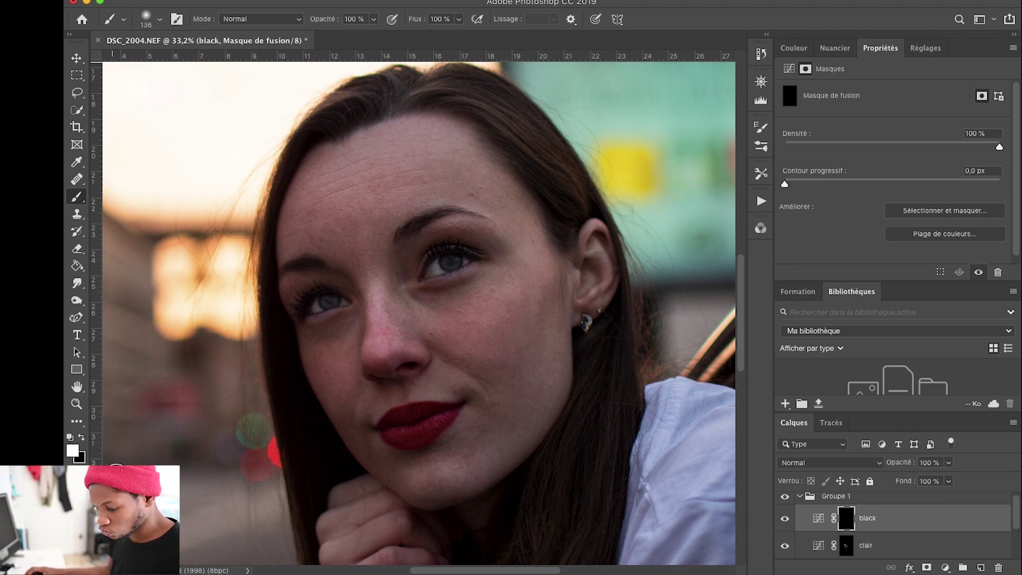
{"action": "right_click", "coordinate": [556, 320]}
{"action": "left_click", "coordinate": [666, 352]}
- Paint shadows on the black mask at the temple, under both cheekbones and along the near side of the nose
{"action": "left_click_drag", "start_coordinate": [449, 131], "coordinate": [487, 161]}
{"action": "left_click_drag", "start_coordinate": [540, 301], "coordinate": [500, 365]}
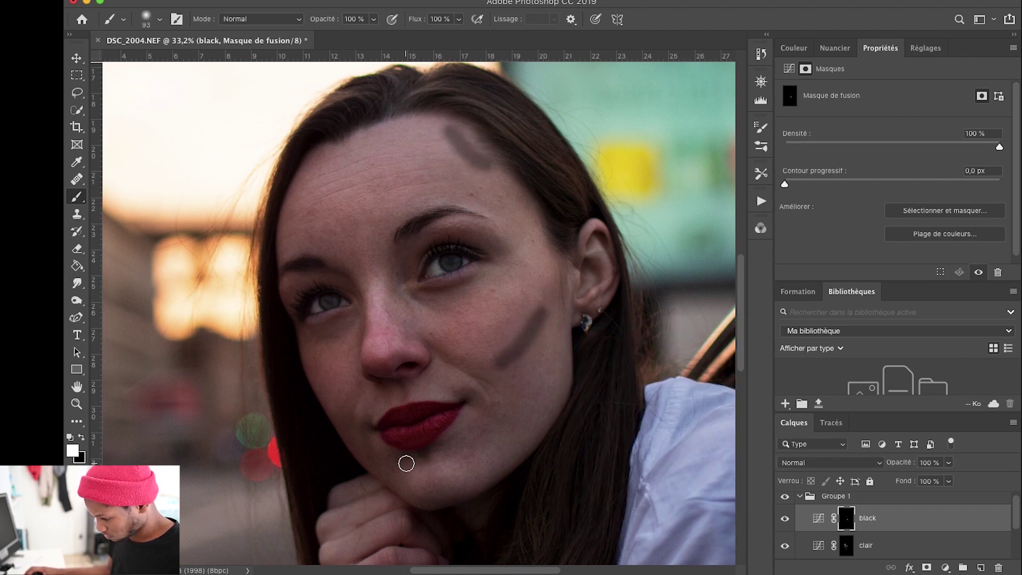
{"action": "left_click_drag", "start_coordinate": [329, 398], "coordinate": [347, 392]}
{"action": "left_click_drag", "start_coordinate": [392, 298], "coordinate": [410, 342]}
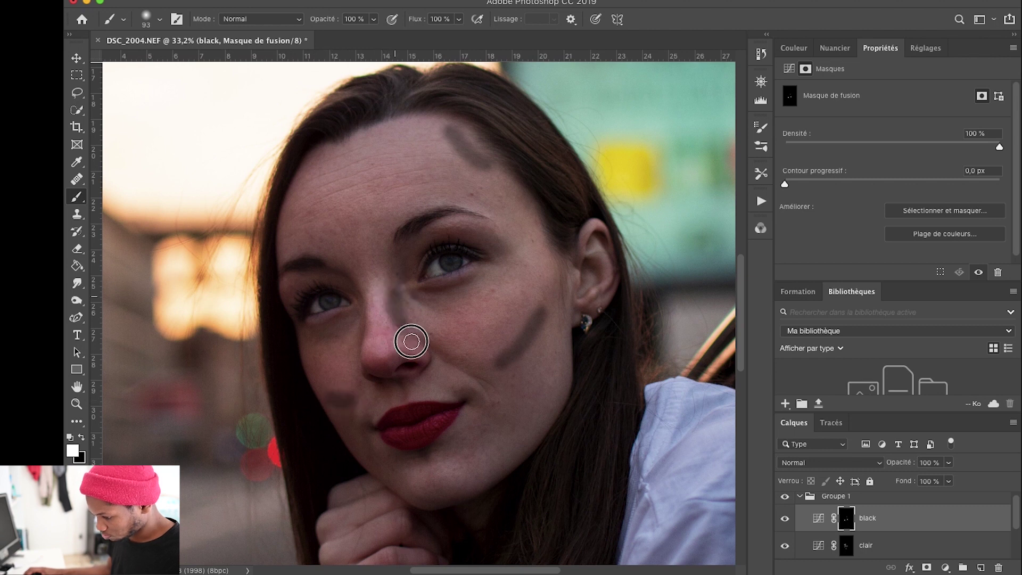
- Paint the shadow along the far side of the nose on the black mask, replacing the first stroke with one from a 57 px brush
{"action": "left_click_drag", "start_coordinate": [365, 313], "coordinate": [356, 360]}
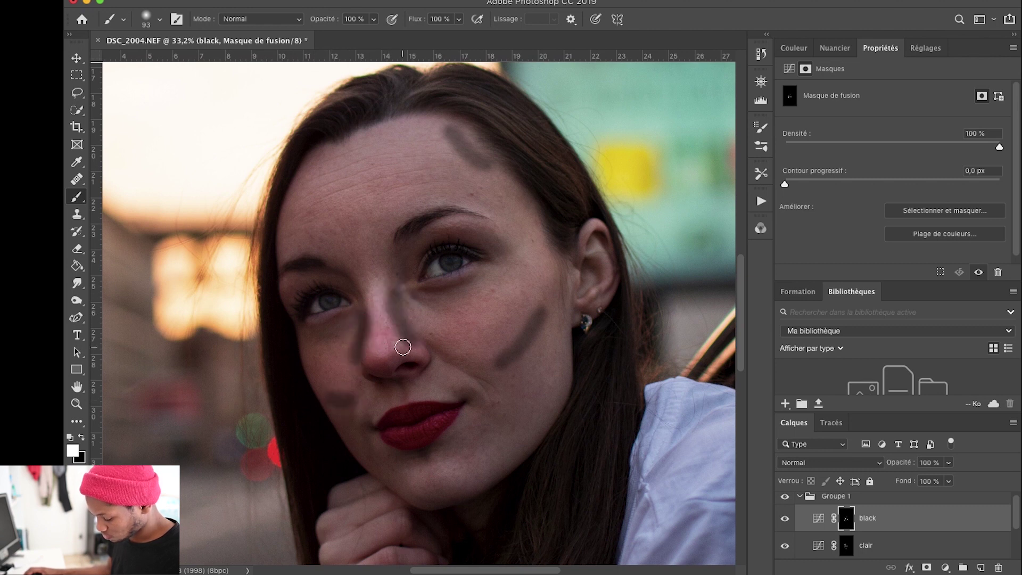
{"action": "key", "text": "ctrl+z"}
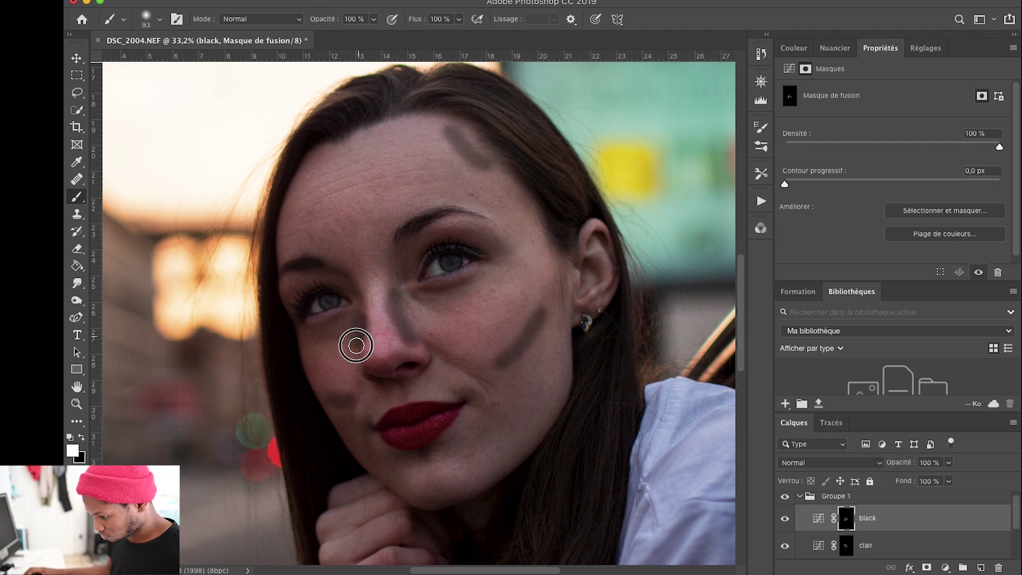
{"action": "right_click", "coordinate": [378, 334]}
{"action": "left_click_drag", "start_coordinate": [479, 364], "coordinate": [463, 362]}
{"action": "key", "text": "Return"}
{"action": "left_click_drag", "start_coordinate": [360, 324], "coordinate": [352, 368]}
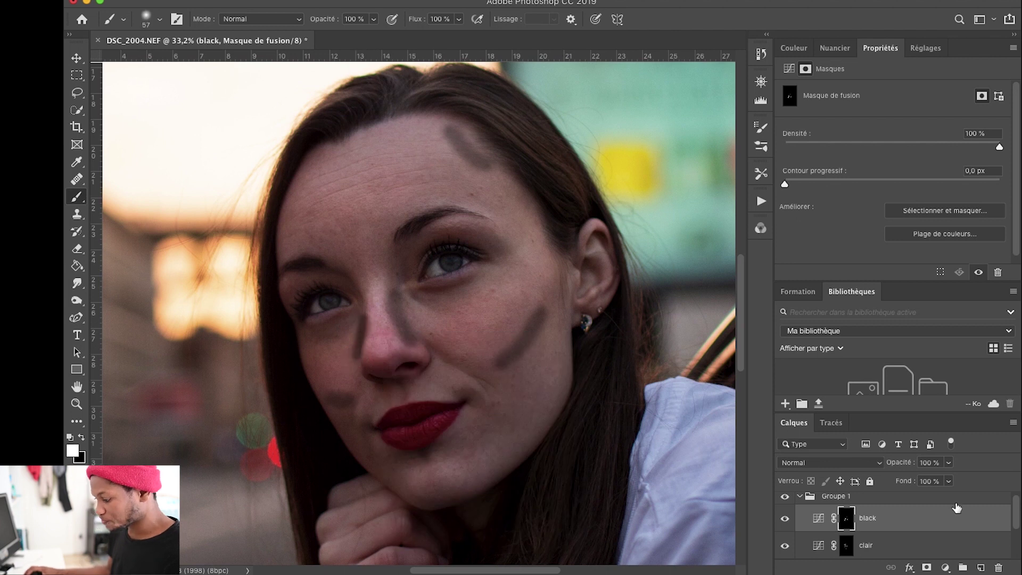
- Feather the black mask to 106.2 px, then toggle the visibility of the collapsed Groupe 1 to compare the contouring
{"action": "left_click_drag", "start_coordinate": [881, 182], "coordinate": [925, 183]}
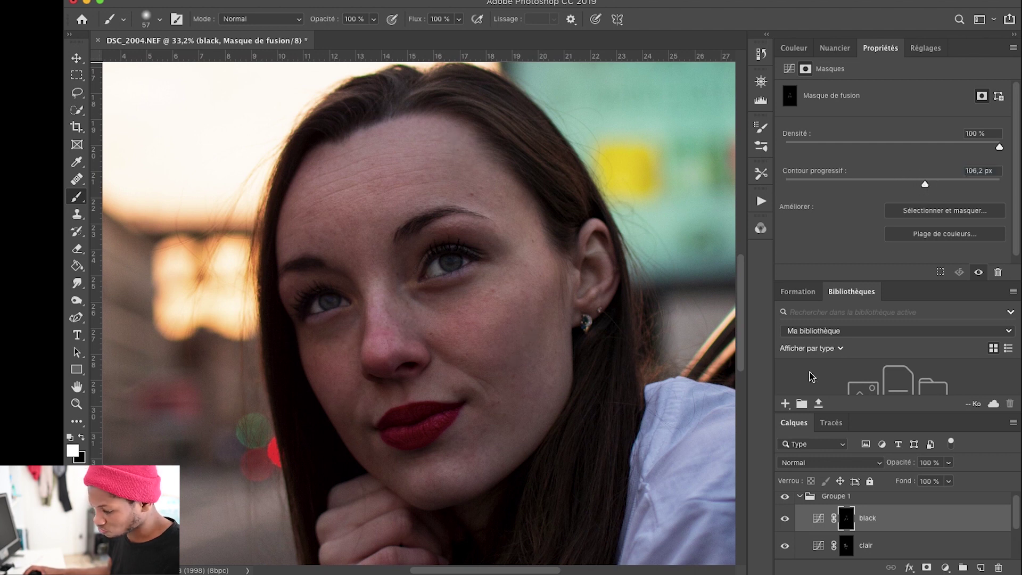
{"action": "left_click", "coordinate": [800, 499]}
{"action": "left_click", "coordinate": [785, 500]}
{"action": "left_click", "coordinate": [785, 500]}
{"action": "left_click", "coordinate": [785, 500]}
{"action": "left_click", "coordinate": [784, 500]}
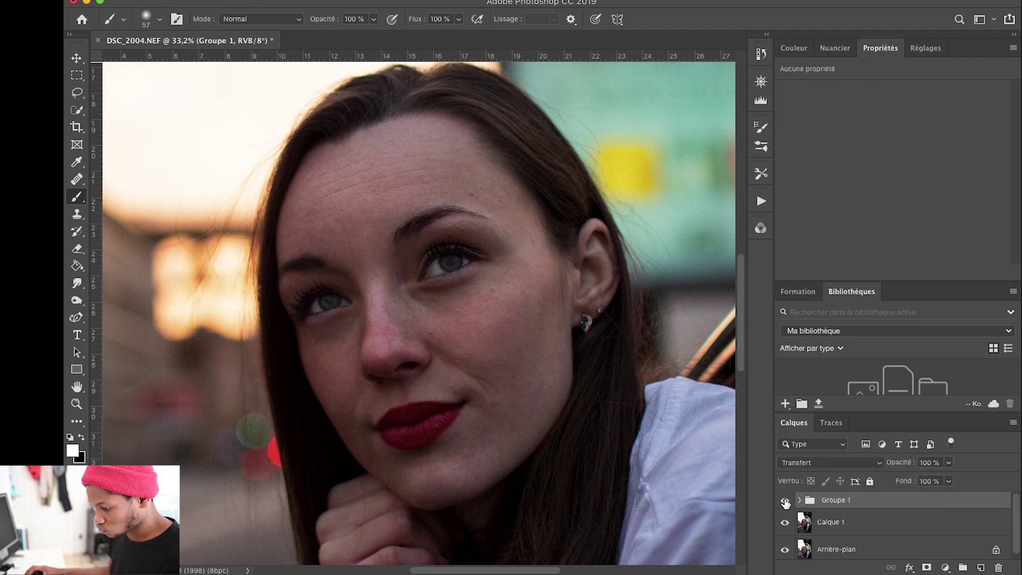
{"action": "left_click", "coordinate": [785, 500]}
{"action": "left_click", "coordinate": [785, 501]}
- Compare the whole portrait with and without Groupe 1 at a reduced view size
{"action": "scroll", "coordinate": [603, 402], "scroll_direction": "up", "scroll_amount": 1}
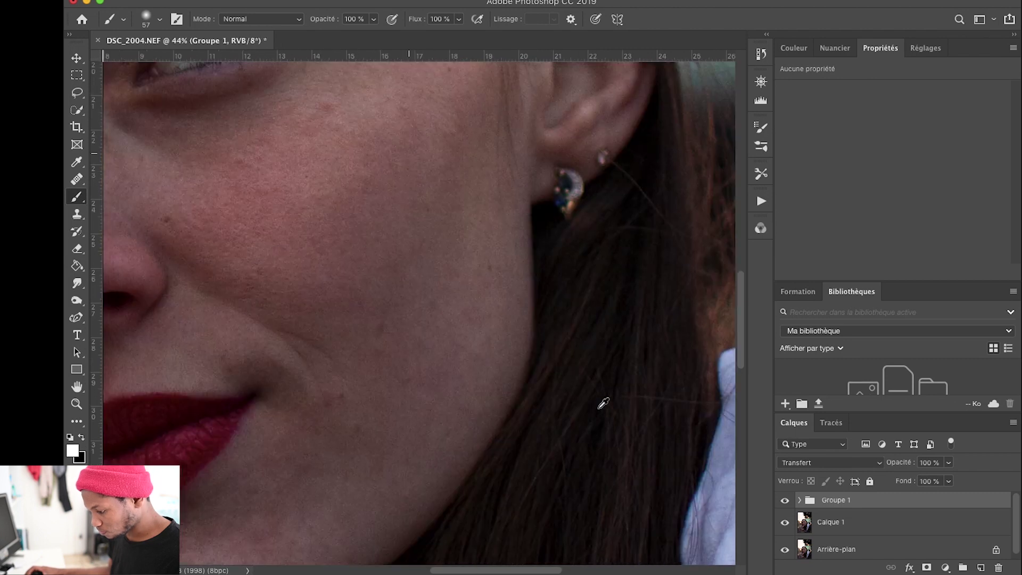
{"action": "scroll", "coordinate": [602, 403], "scroll_direction": "down", "scroll_amount": 4}
{"action": "left_click", "coordinate": [785, 500]}
{"action": "left_click", "coordinate": [784, 500]}
{"action": "left_click", "coordinate": [785, 500]}
{"action": "left_click", "coordinate": [785, 500]}
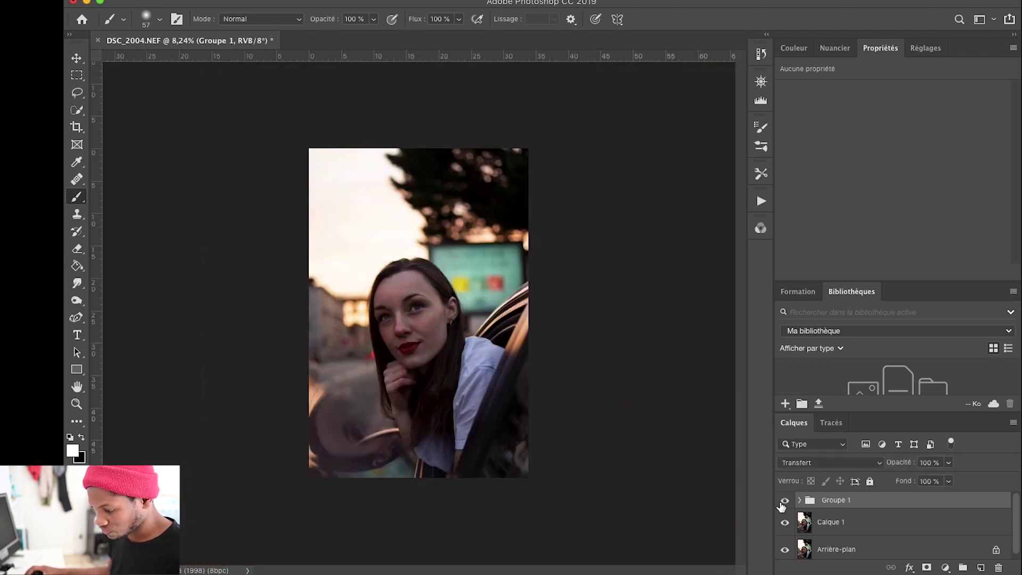
{"action": "left_click", "coordinate": [785, 500]}
{"action": "left_click", "coordinate": [785, 501]}
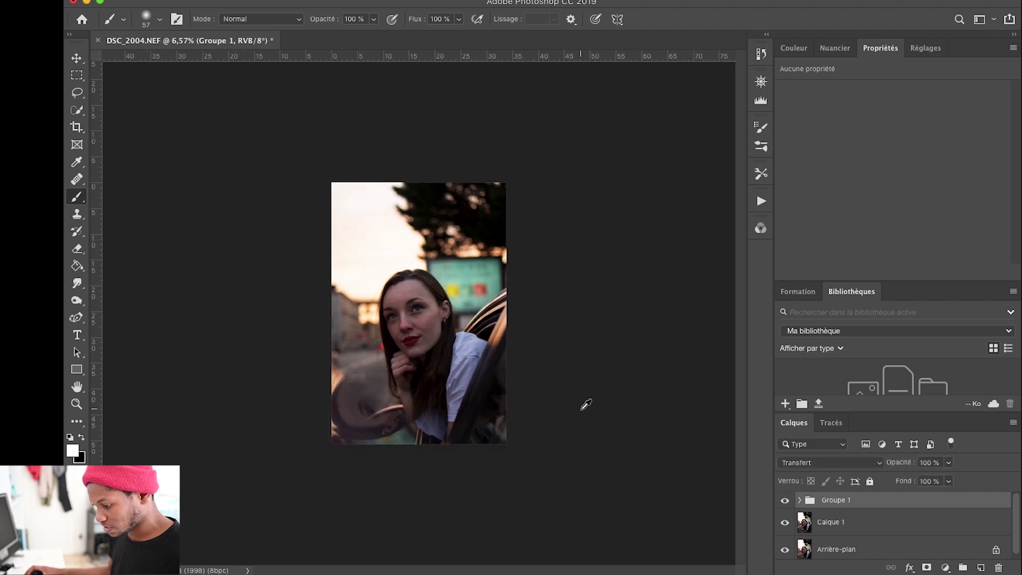
{"action": "scroll", "coordinate": [588, 406], "scroll_direction": "up", "scroll_amount": 2}
{"action": "scroll", "coordinate": [587, 405], "scroll_direction": "up", "scroll_amount": 4}
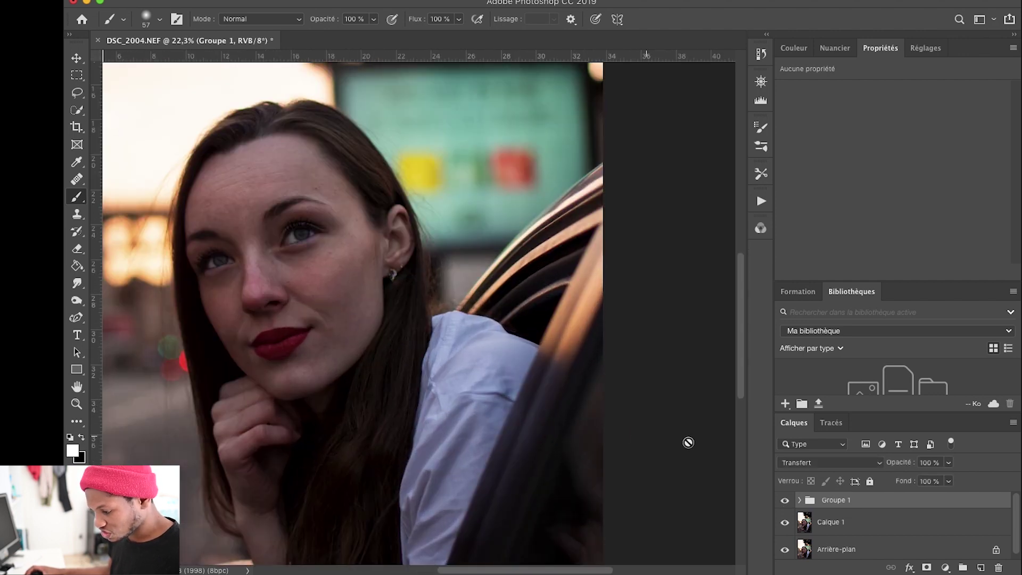
- Preview different contouring strengths by varying the opacity of the black layer, the clair layer and Groupe 1, leaving the group at 100 %
{"action": "left_click", "coordinate": [800, 500]}
{"action": "left_click", "coordinate": [890, 527]}
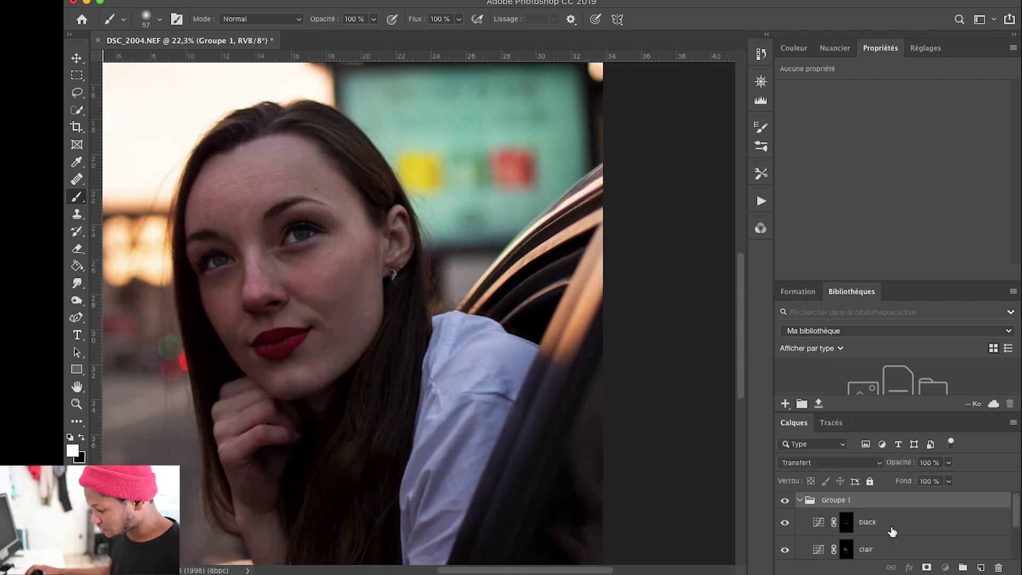
{"action": "left_click_drag", "start_coordinate": [898, 464], "coordinate": [669, 450]}
{"action": "left_click", "coordinate": [884, 543]}
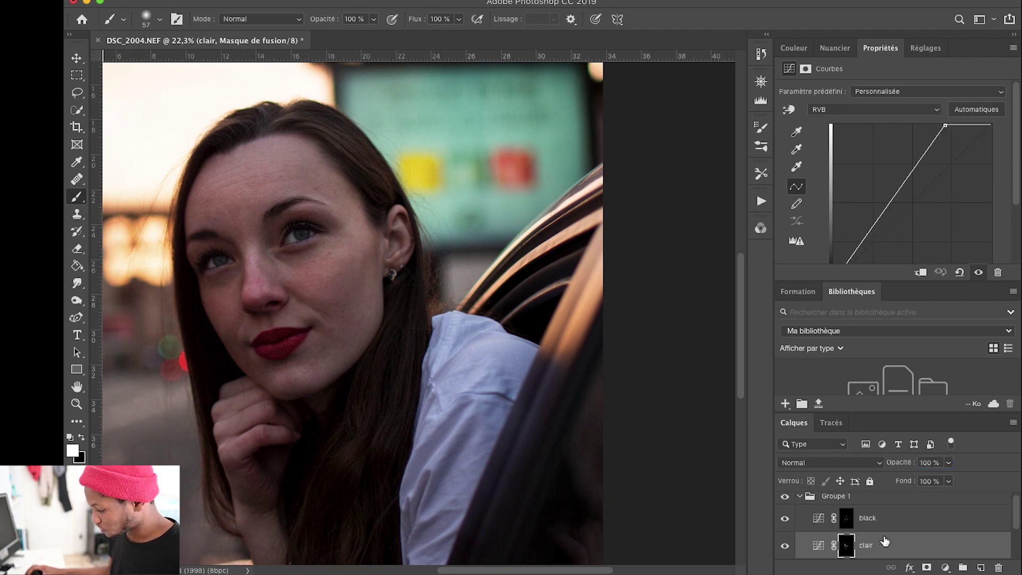
{"action": "left_click_drag", "start_coordinate": [899, 463], "coordinate": [1014, 462]}
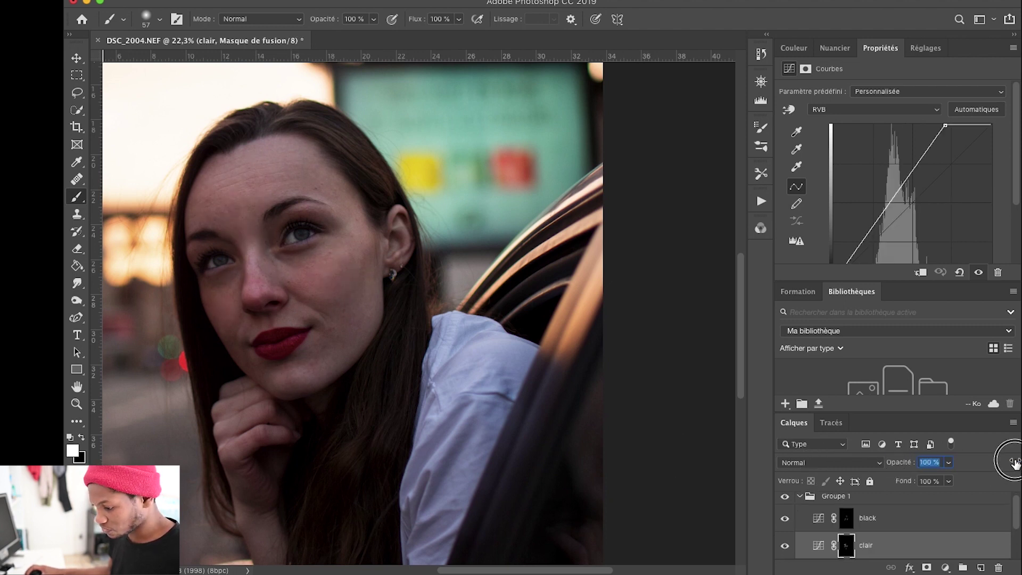
{"action": "left_click", "coordinate": [844, 497]}
{"action": "left_click_drag", "start_coordinate": [899, 462], "coordinate": [813, 465]}
{"action": "left_click_drag", "start_coordinate": [857, 466], "coordinate": [962, 458]}
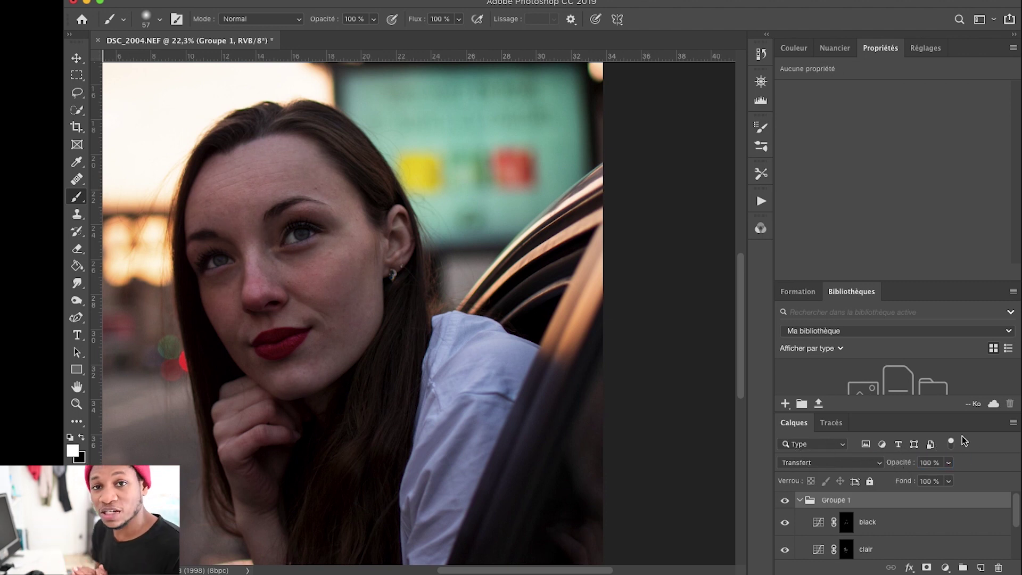